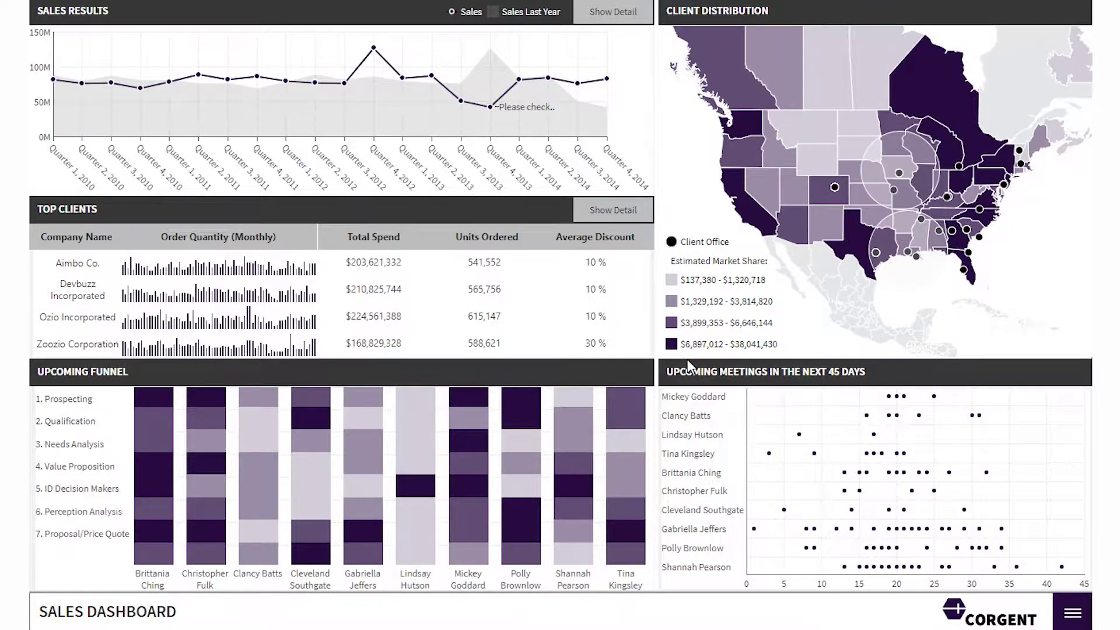
Drill the Sales Results chart up to yearly totals, then down into 2013's quarters
{"action": "right_click", "coordinate": [483, 72]}
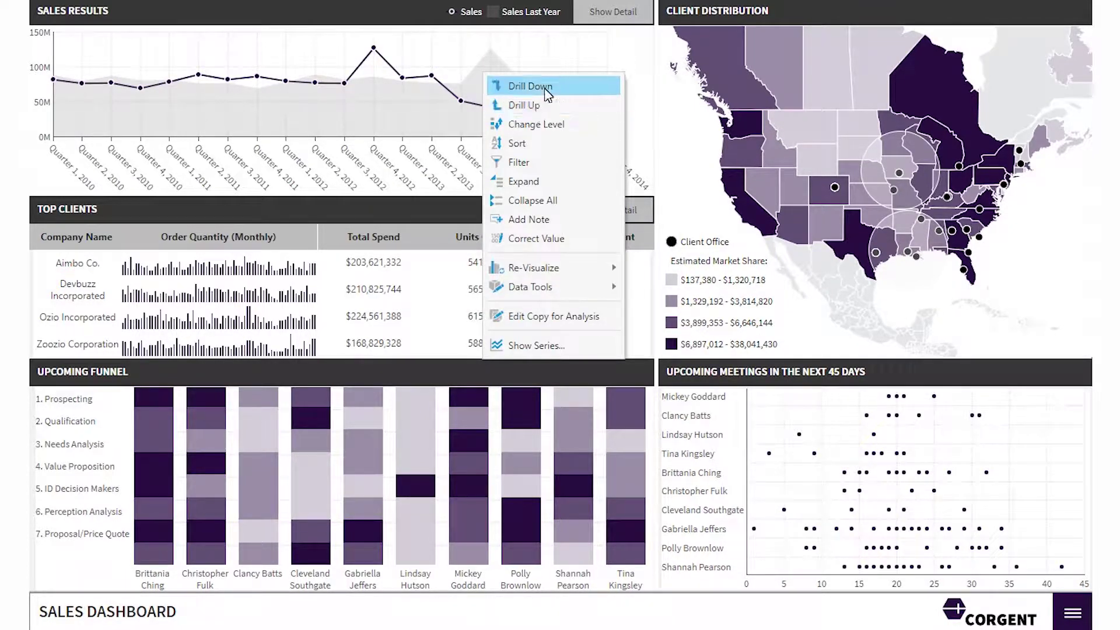
{"action": "left_click", "coordinate": [554, 106]}
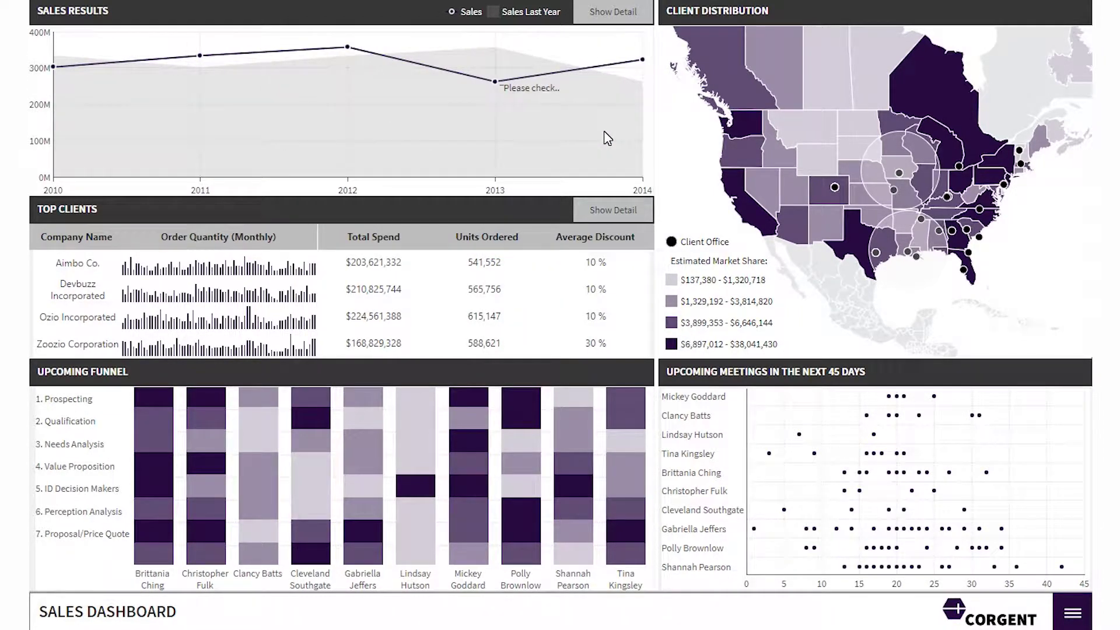
{"action": "right_click", "coordinate": [494, 62]}
{"action": "left_click", "coordinate": [512, 78]}
Drill a 2013 quarter down to months, then drill a month through to the sales detail view
{"action": "right_click", "coordinate": [432, 164]}
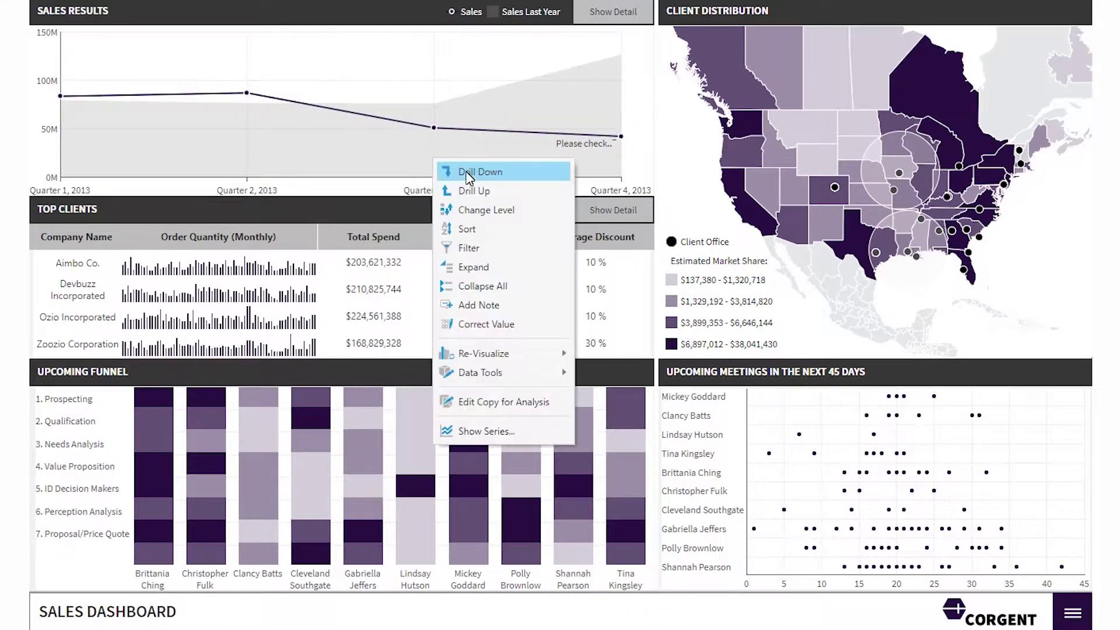
{"action": "left_click", "coordinate": [476, 170]}
{"action": "right_click", "coordinate": [385, 164]}
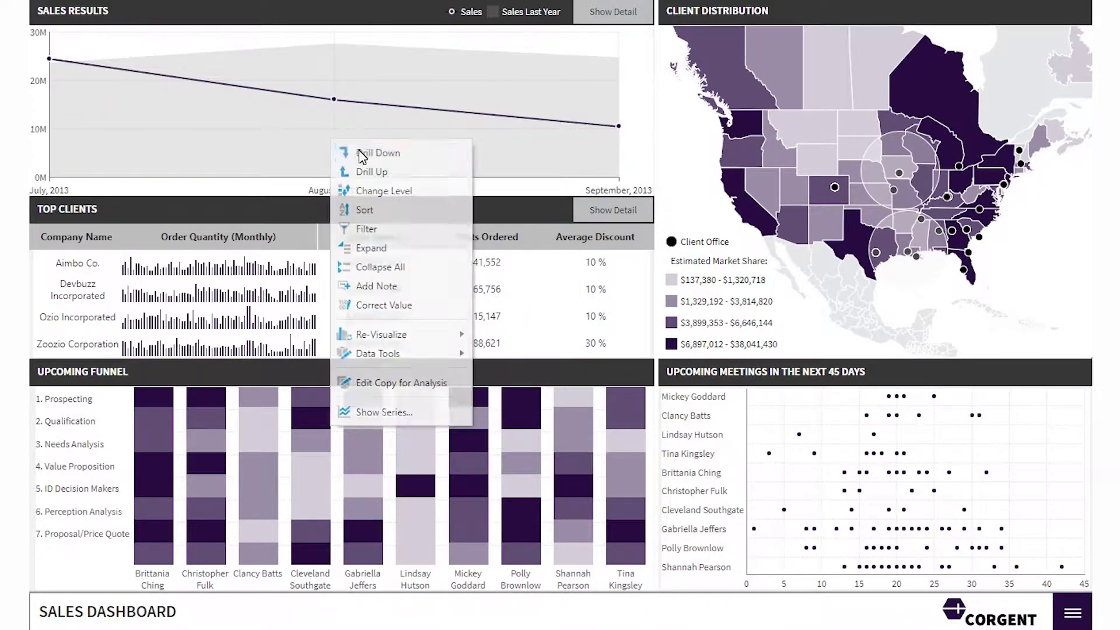
{"action": "left_click", "coordinate": [384, 167]}
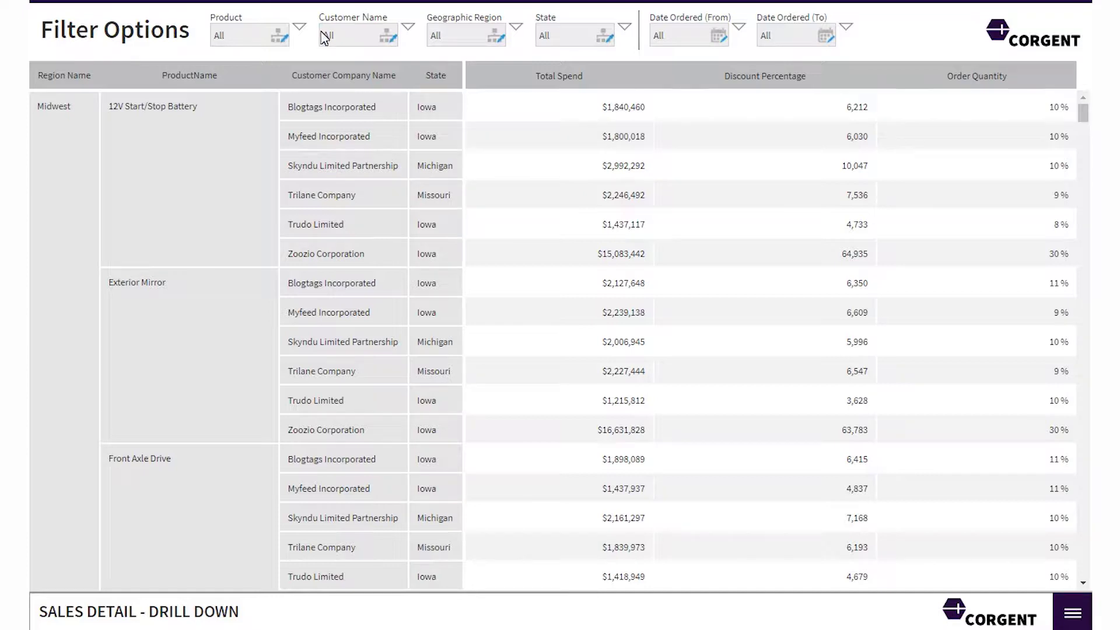
Review the customer, region and product filters, then move Customer Company Name ahead of ProductName
{"action": "left_click", "coordinate": [338, 34]}
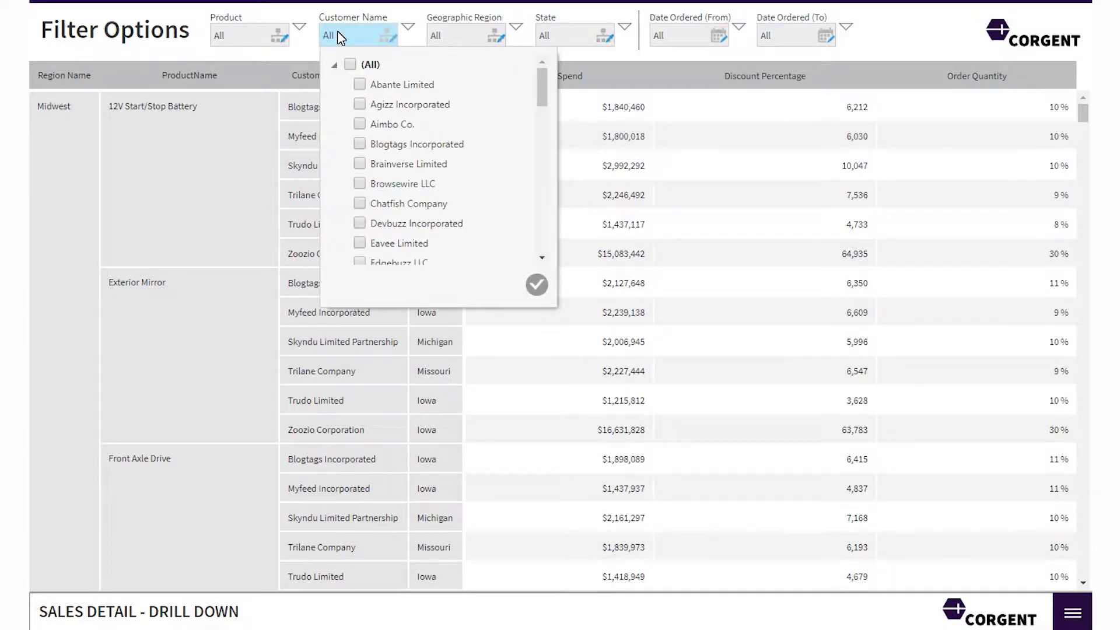
{"action": "left_click", "coordinate": [459, 30]}
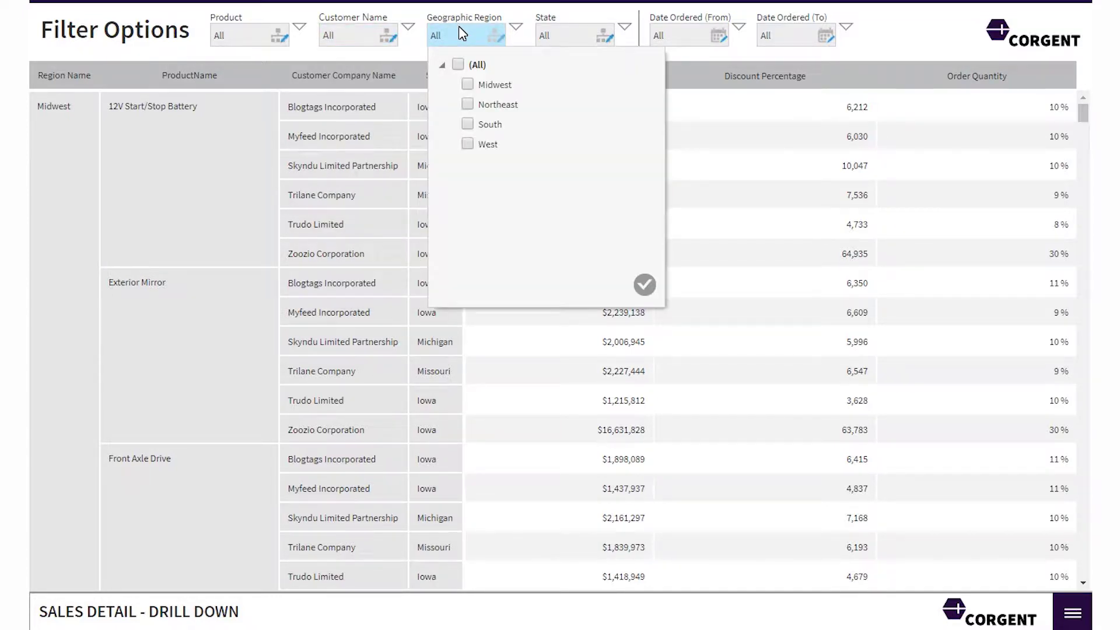
{"action": "left_click", "coordinate": [245, 41]}
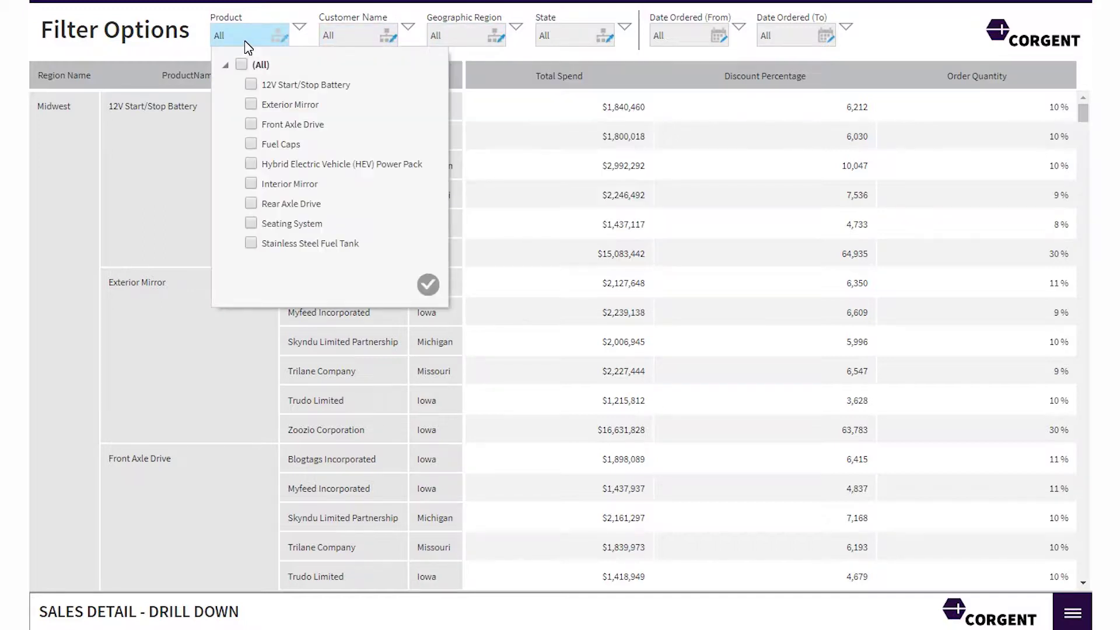
{"action": "left_click", "coordinate": [10, 110]}
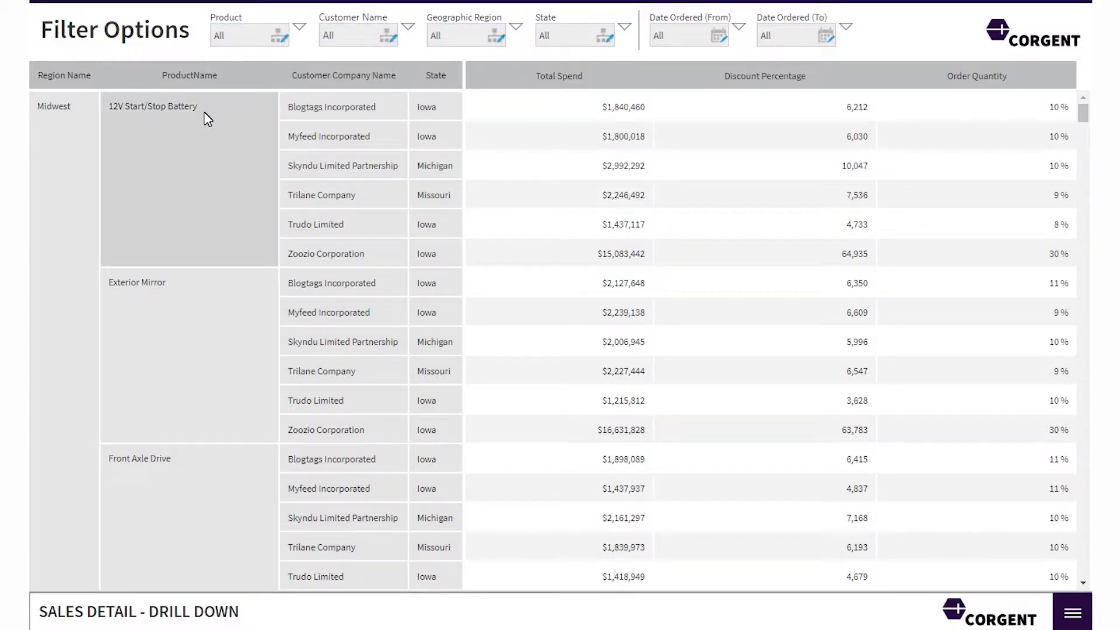
{"action": "left_click_drag", "start_coordinate": [392, 76], "coordinate": [164, 76]}
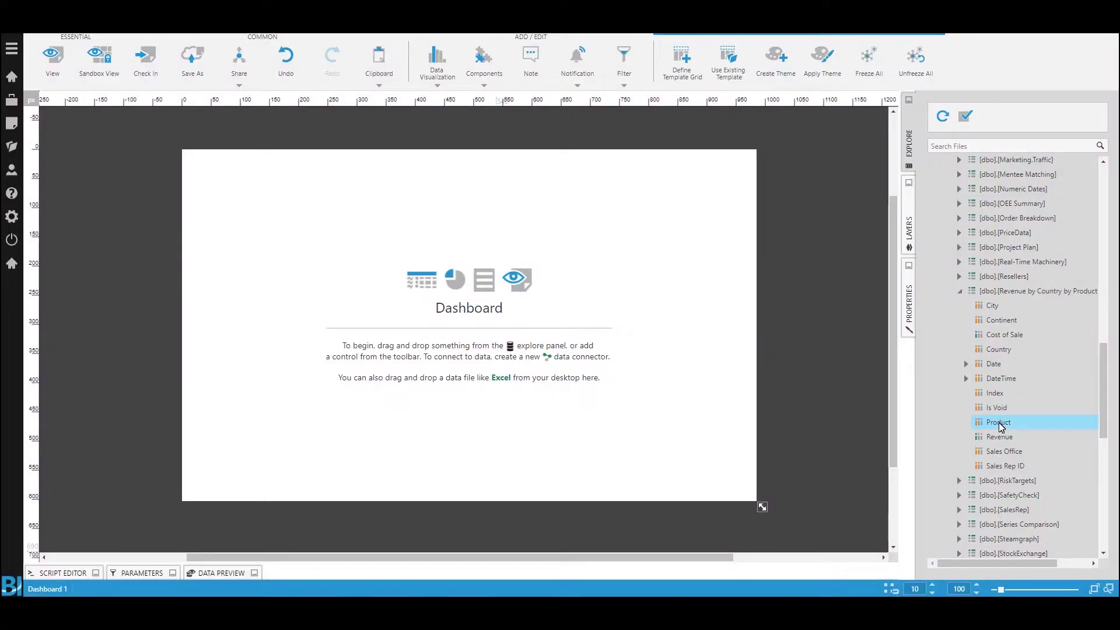
Add Revenue to the dashboard, grouped by the Continent -> Country -> City hierarchy
{"action": "left_click_drag", "start_coordinate": [999, 436], "coordinate": [413, 242]}
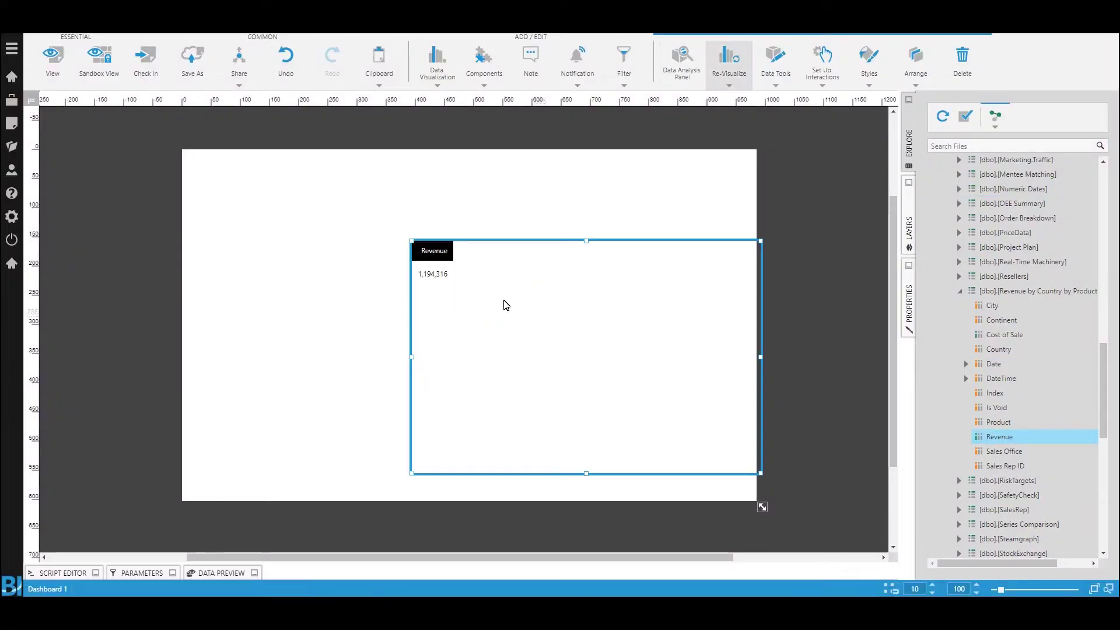
{"action": "scroll", "coordinate": [1020, 361], "scroll_direction": "down", "scroll_amount": 10}
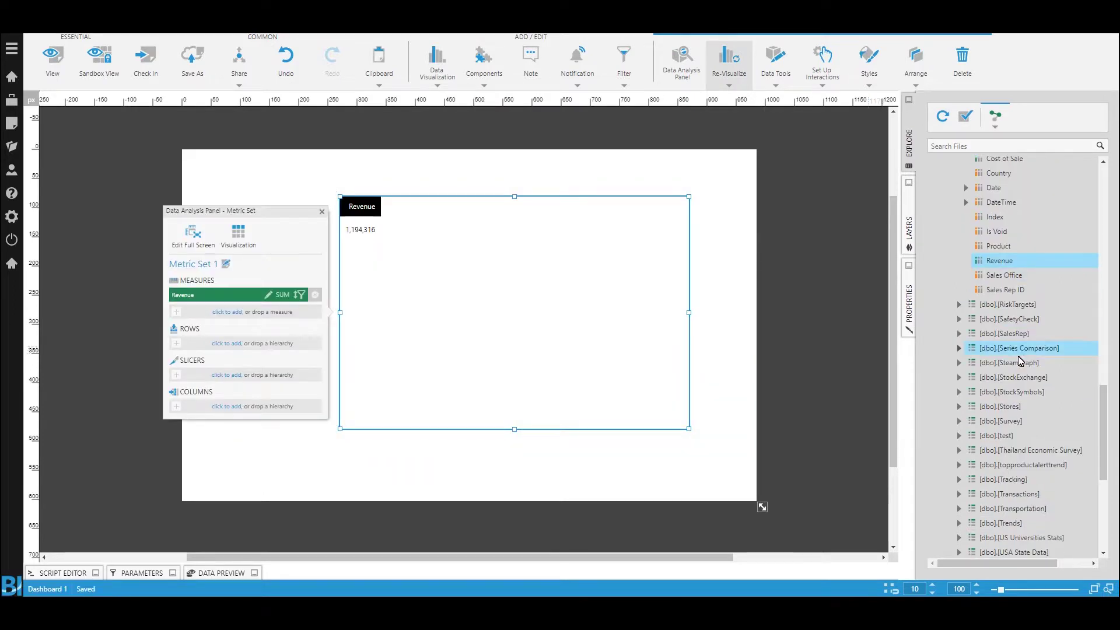
{"action": "left_click", "coordinate": [938, 422]}
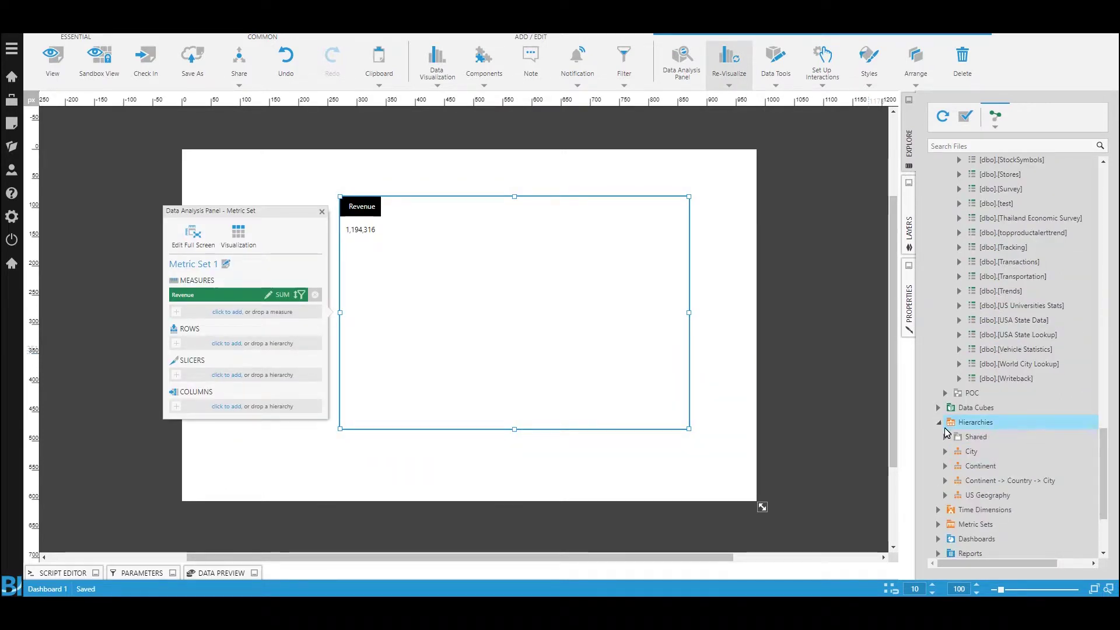
{"action": "left_click_drag", "start_coordinate": [976, 482], "coordinate": [257, 347]}
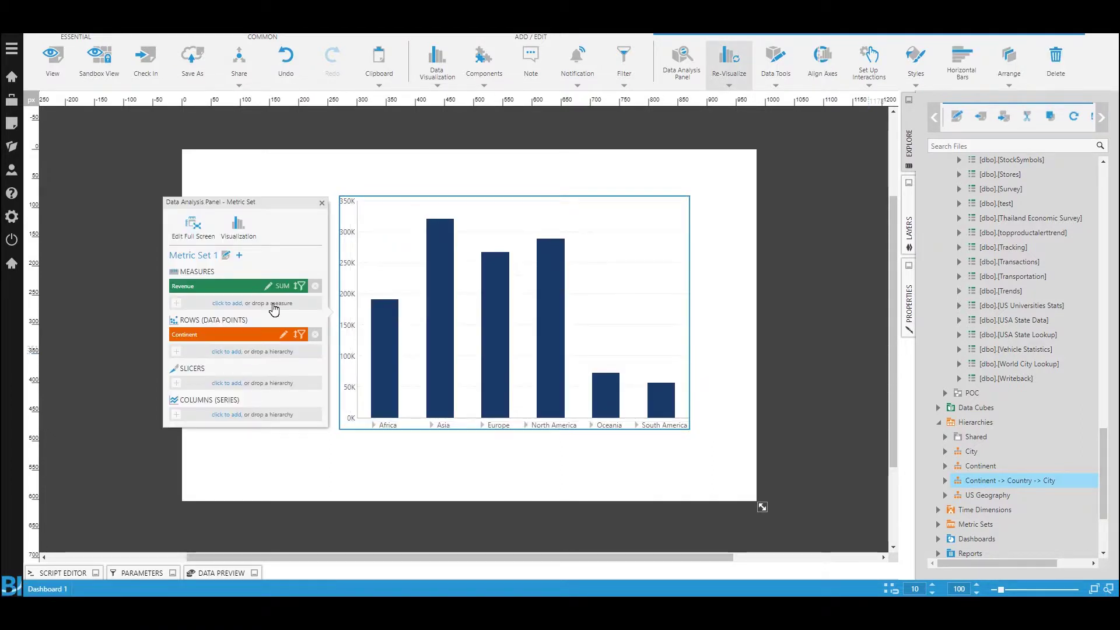
Re-visualize the revenue chart as a table and select its Continent column
{"action": "left_click", "coordinate": [724, 81]}
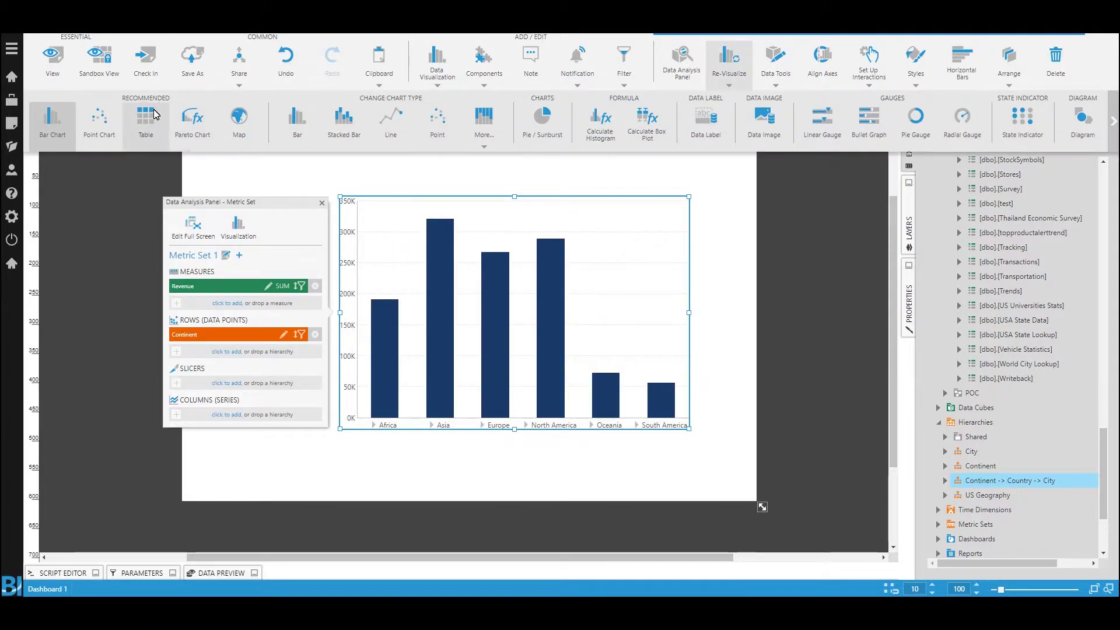
{"action": "left_click", "coordinate": [145, 126]}
{"action": "left_click", "coordinate": [350, 256]}
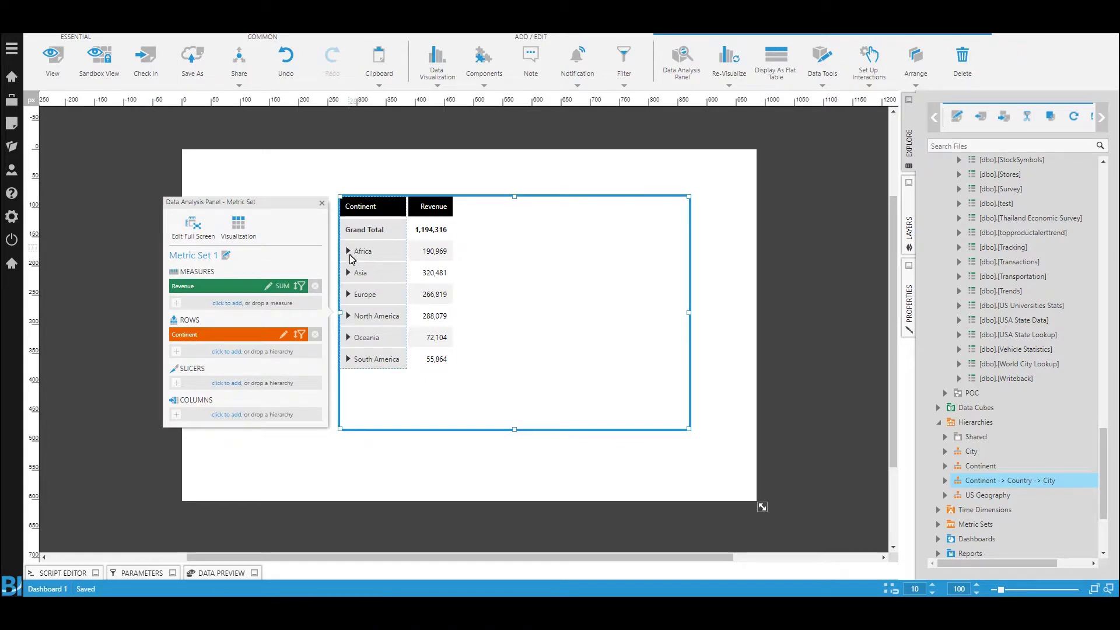
In View mode, expand Africa to list its countries, then collapse it again
{"action": "left_click", "coordinate": [51, 75]}
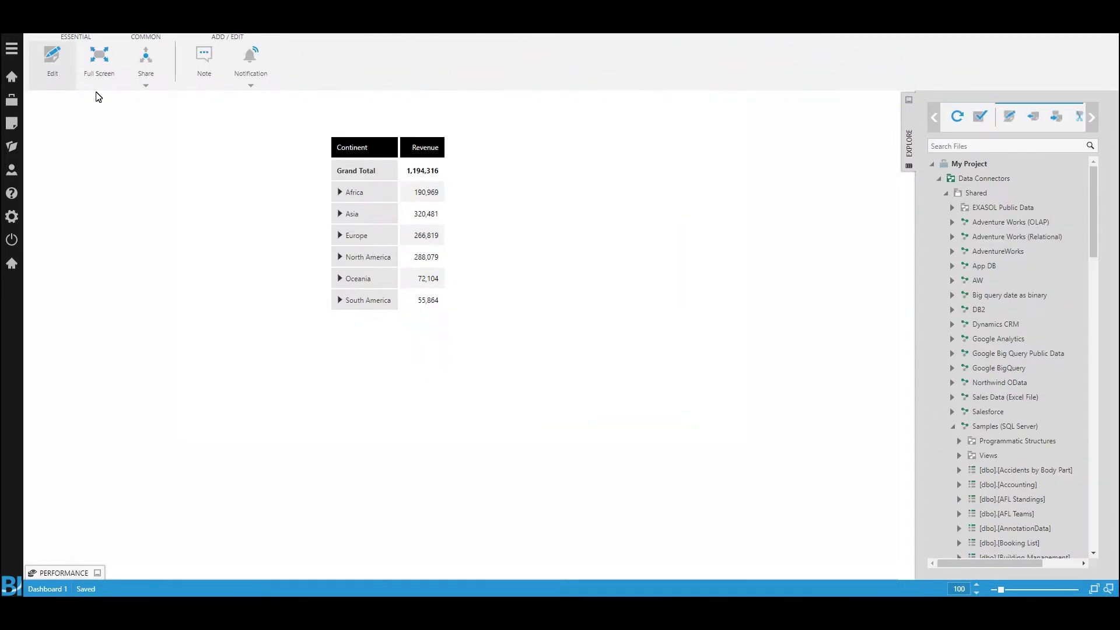
{"action": "left_click", "coordinate": [342, 196]}
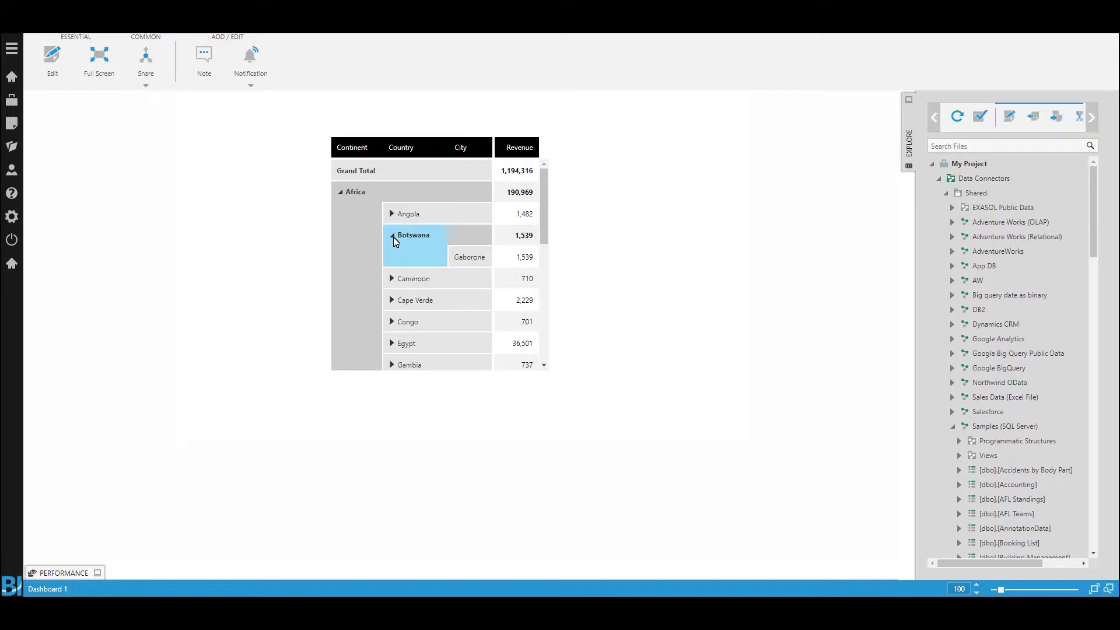
{"action": "left_click", "coordinate": [341, 194]}
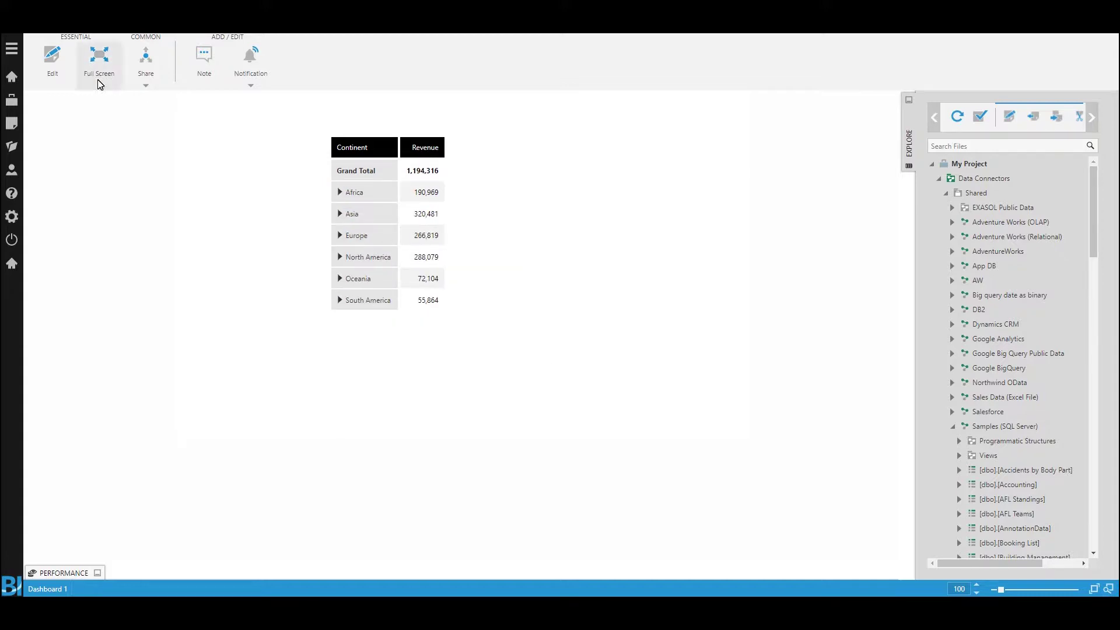
Back in Edit mode, turn the continent revenue table into a bar chart
{"action": "left_click", "coordinate": [57, 72]}
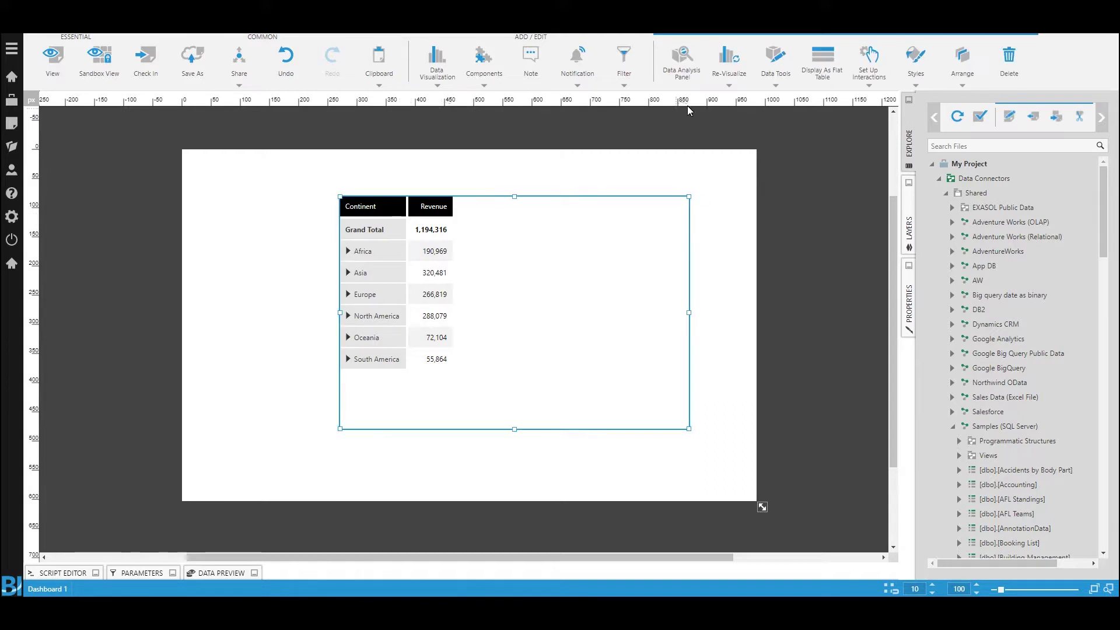
{"action": "left_click", "coordinate": [744, 68]}
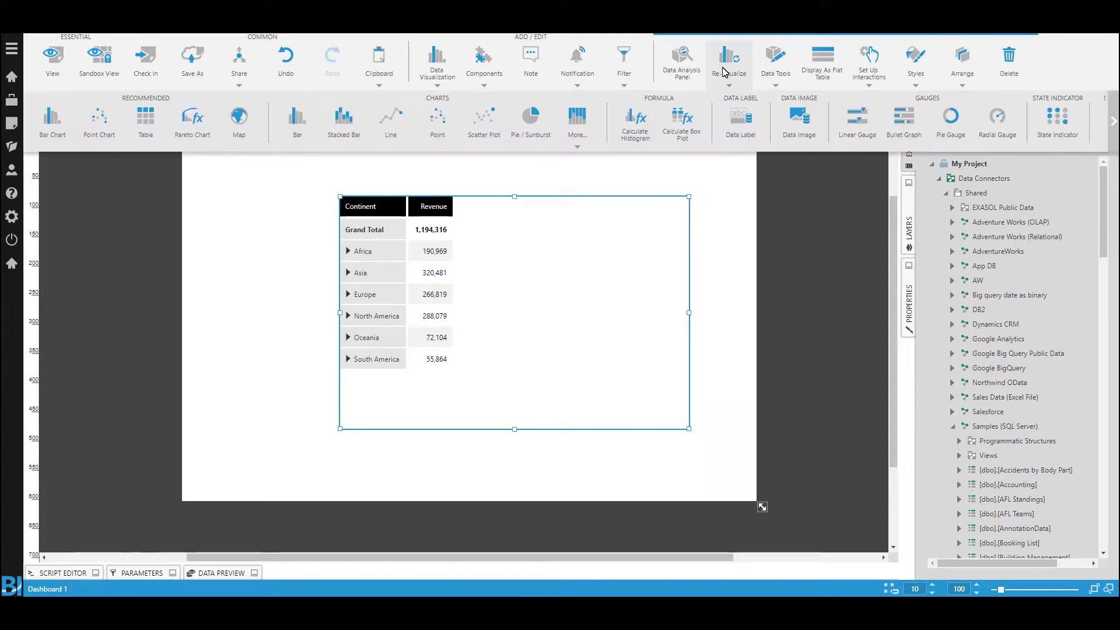
{"action": "left_click", "coordinate": [296, 123]}
In View mode, drill the Asia bar down to revenue by country
{"action": "left_click", "coordinate": [52, 58]}
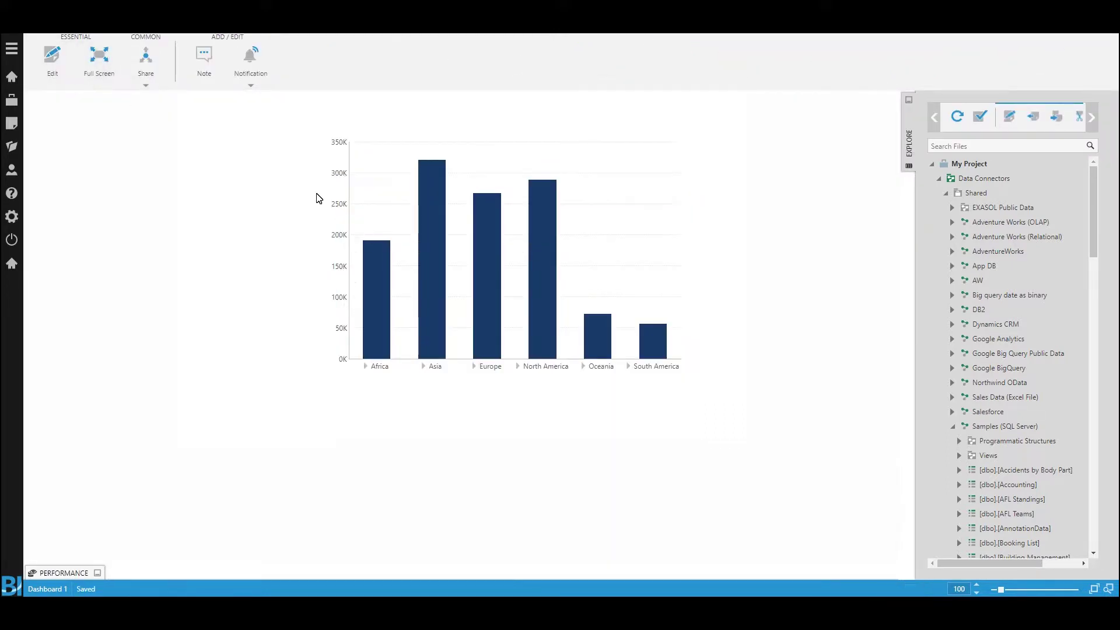
{"action": "right_click", "coordinate": [434, 221]}
{"action": "left_click", "coordinate": [467, 227]}
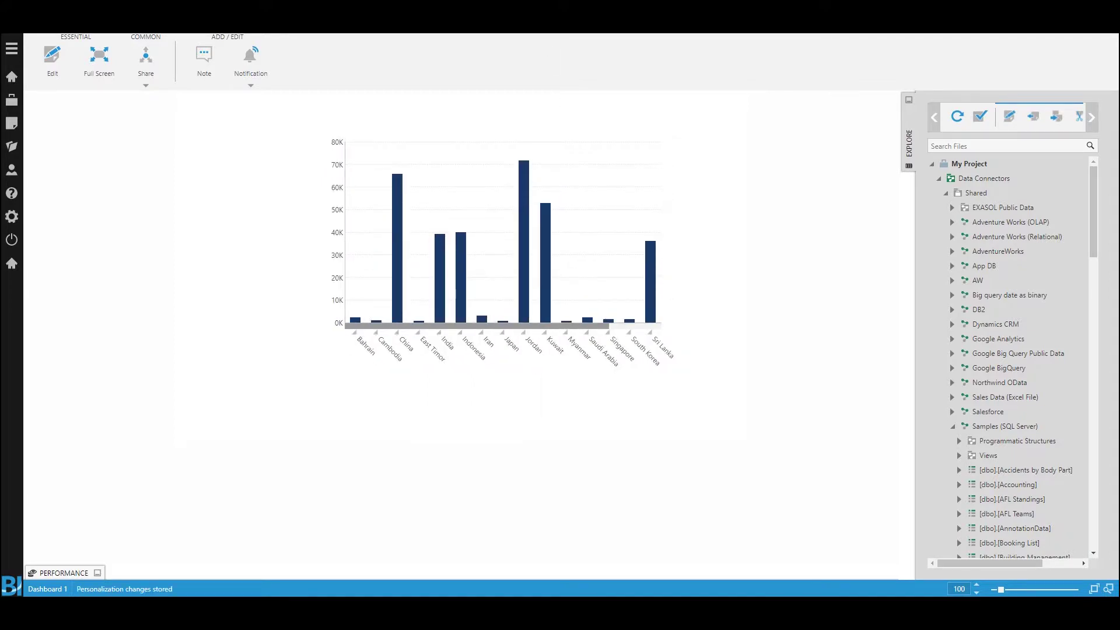
Select the country revenue chart and start a Navigate interaction, browsing the project's Dashboards
{"action": "left_click", "coordinate": [54, 66]}
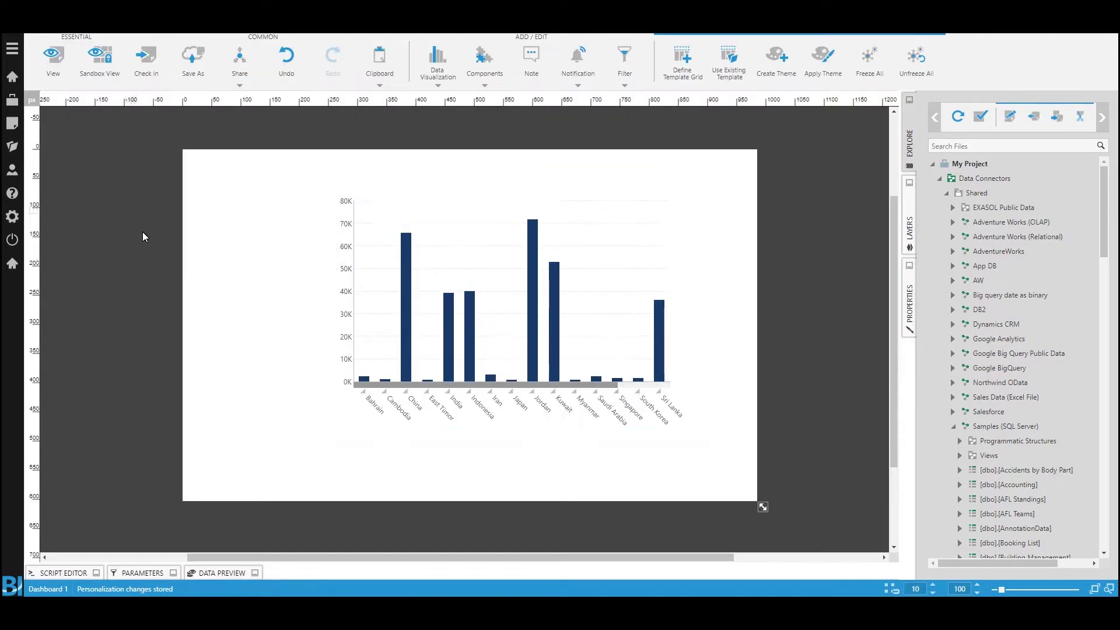
{"action": "left_click", "coordinate": [588, 287]}
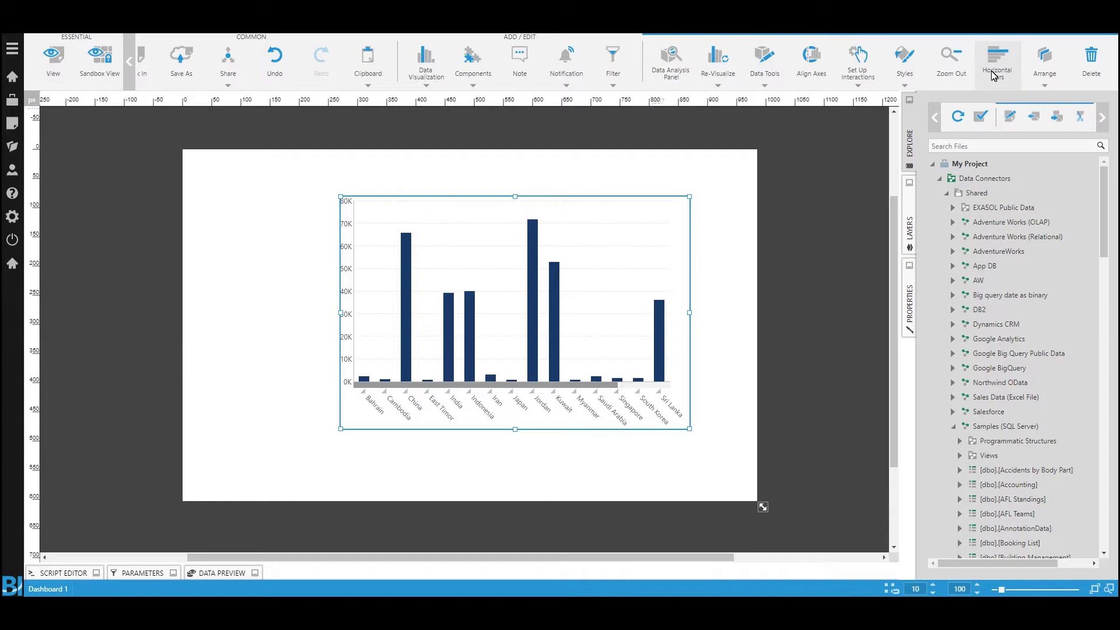
{"action": "left_click", "coordinate": [873, 66]}
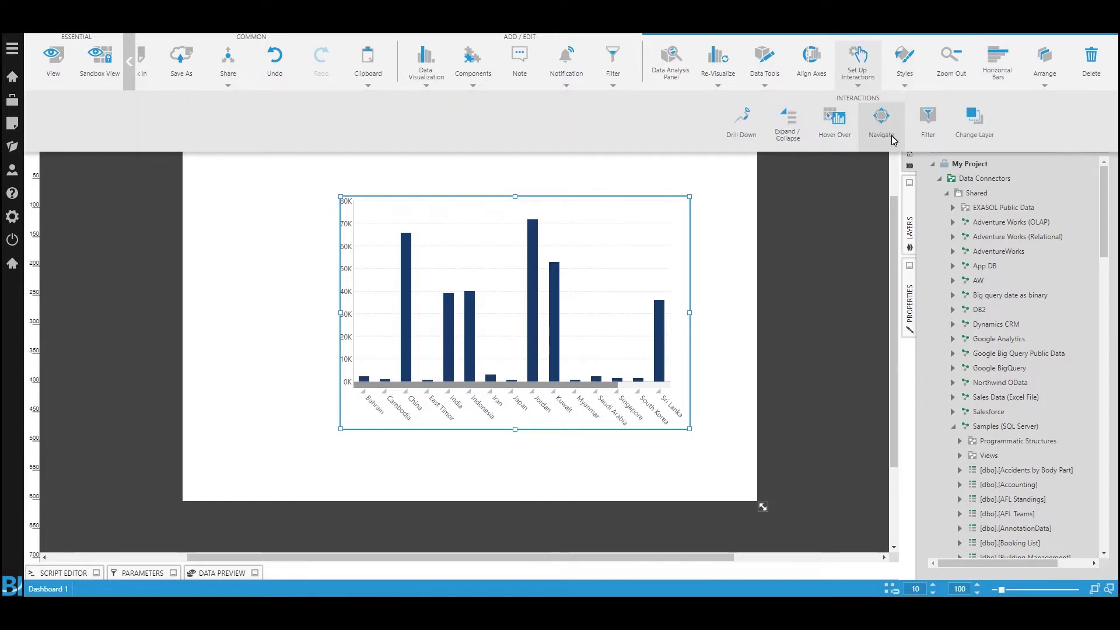
{"action": "left_click", "coordinate": [892, 140]}
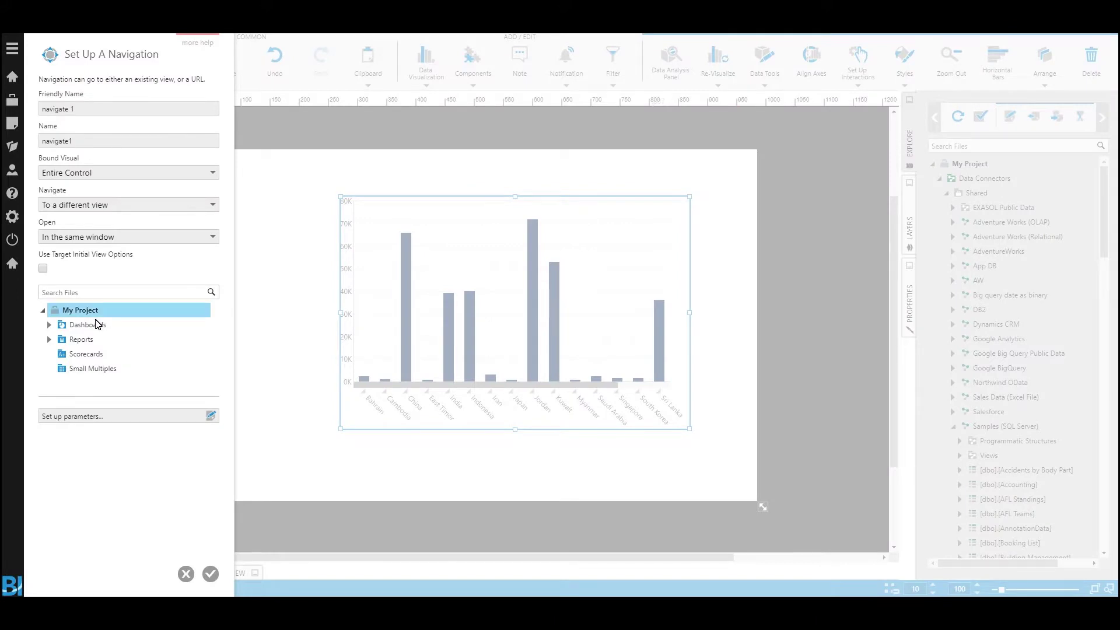
{"action": "left_click", "coordinate": [58, 328]}
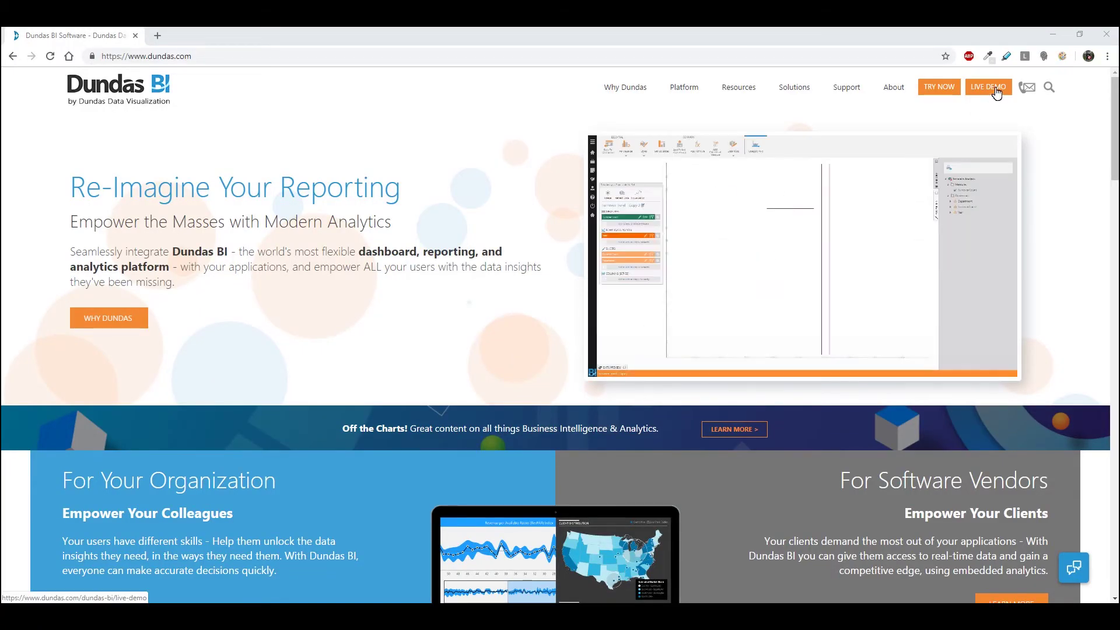
Go to the LIVE DEMO page and scroll down to the Personal Live Demo form
{"action": "left_click", "coordinate": [996, 92]}
{"action": "scroll", "coordinate": [819, 437], "scroll_direction": "down", "scroll_amount": 2}
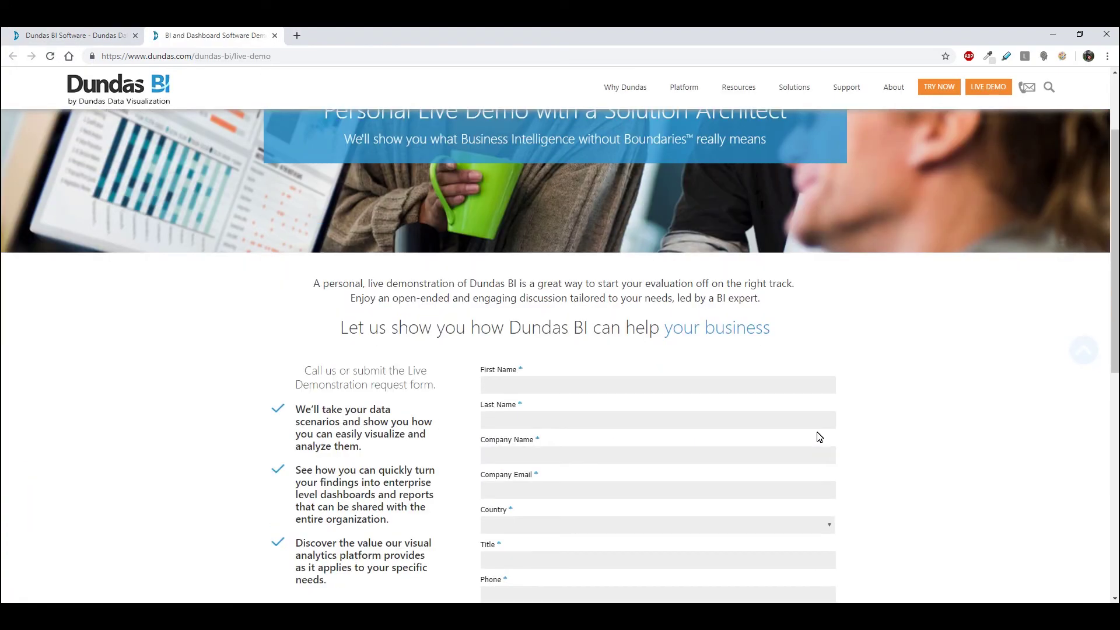